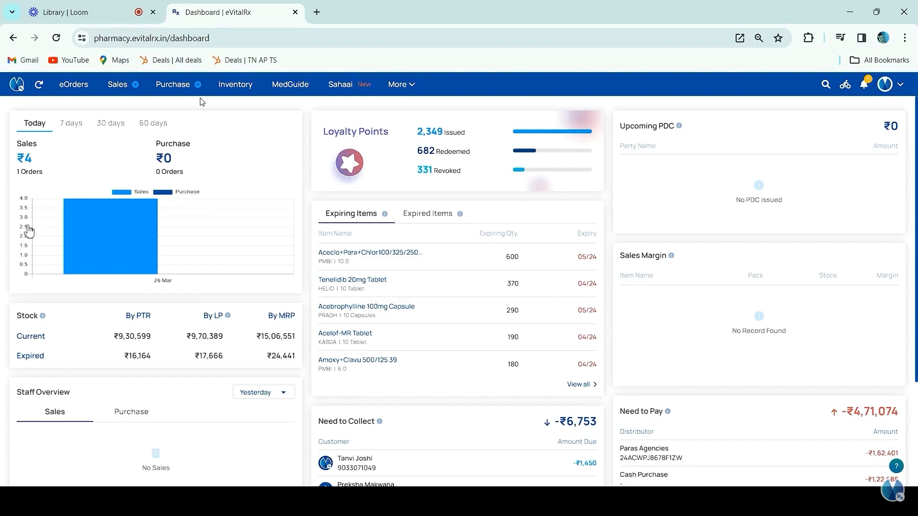
- Start a new purchase entry and load the CSV bill from distributor Gokul Pharma
mouse_move(171, 90)
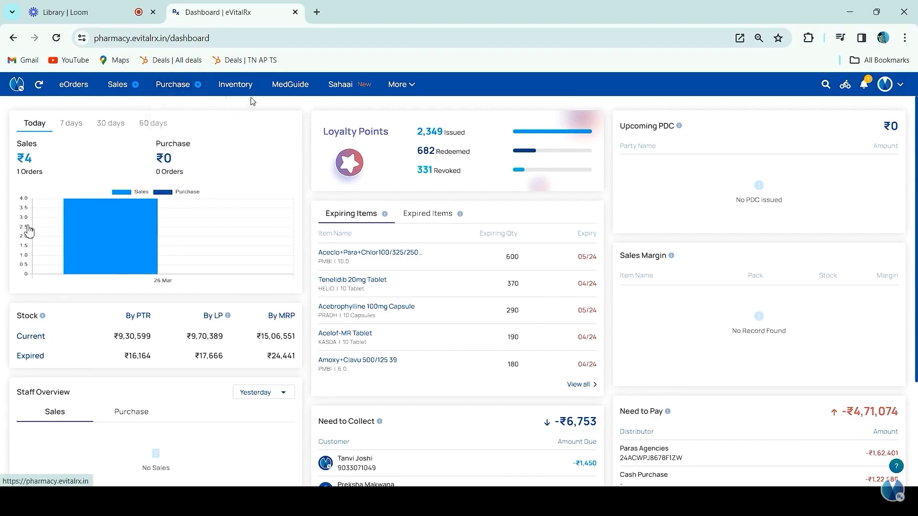
click(233, 112)
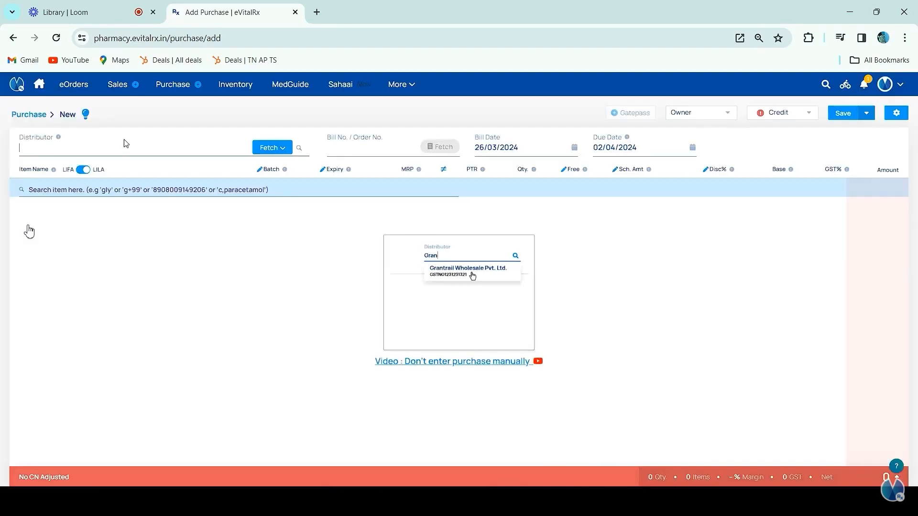
click(472, 272)
- Enter the bill number, save the purchase with Save & Set for location and discount, and dismiss the distributor rating
click(864, 116)
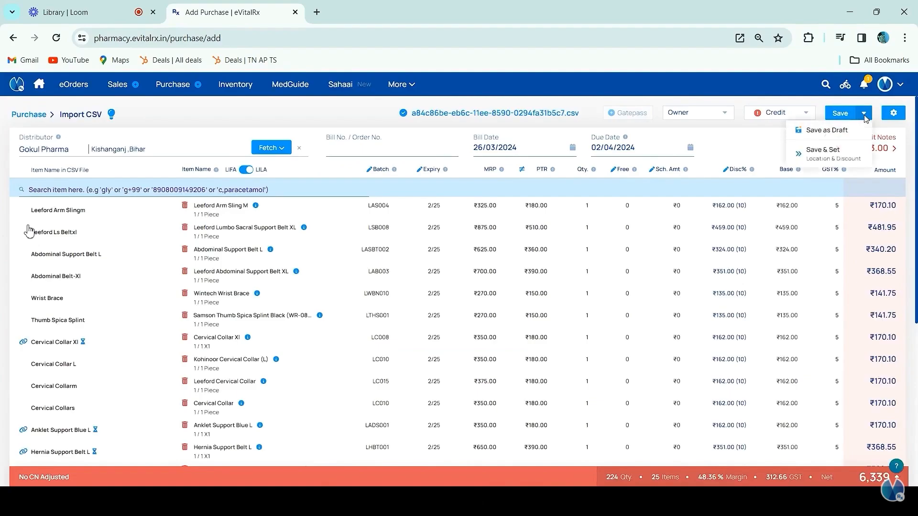
click(808, 159)
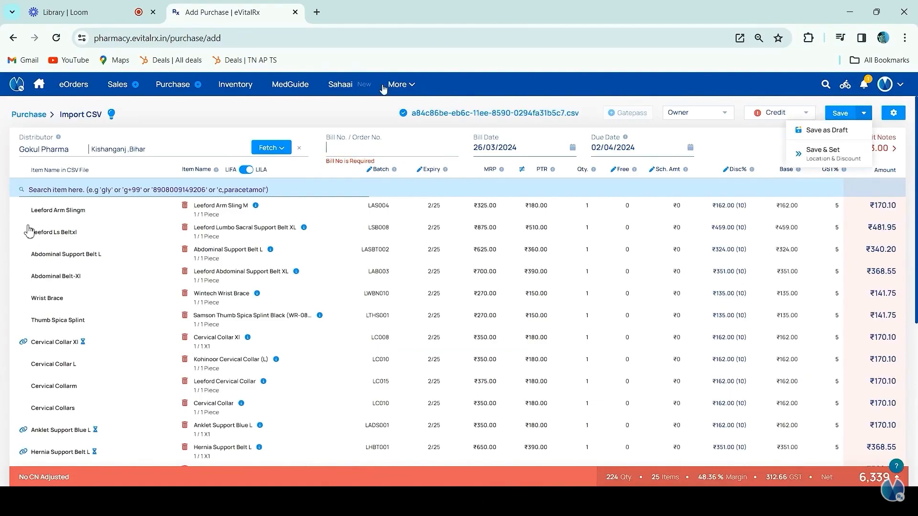
text(SDFGS)
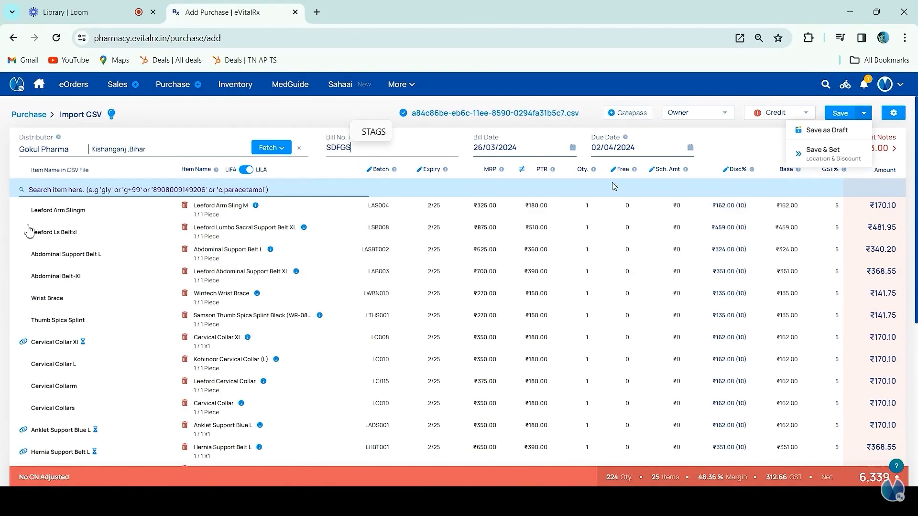
click(822, 156)
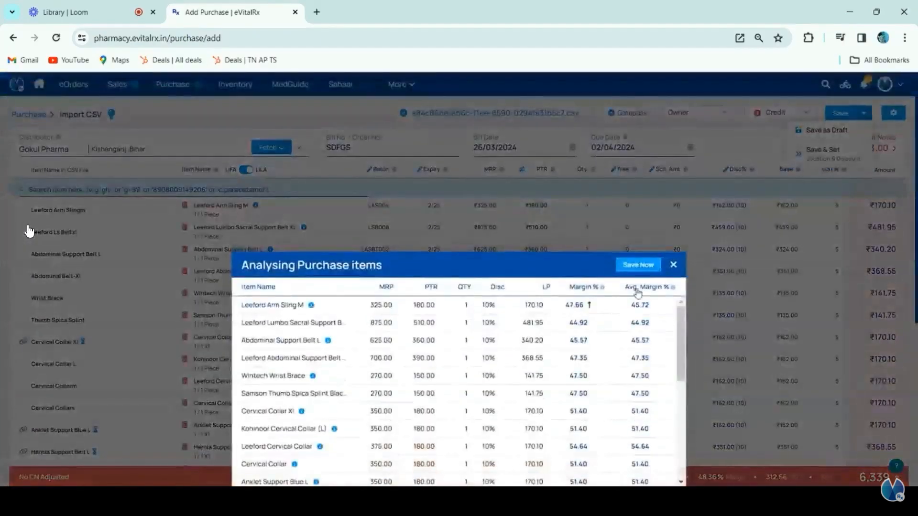
click(638, 264)
click(443, 293)
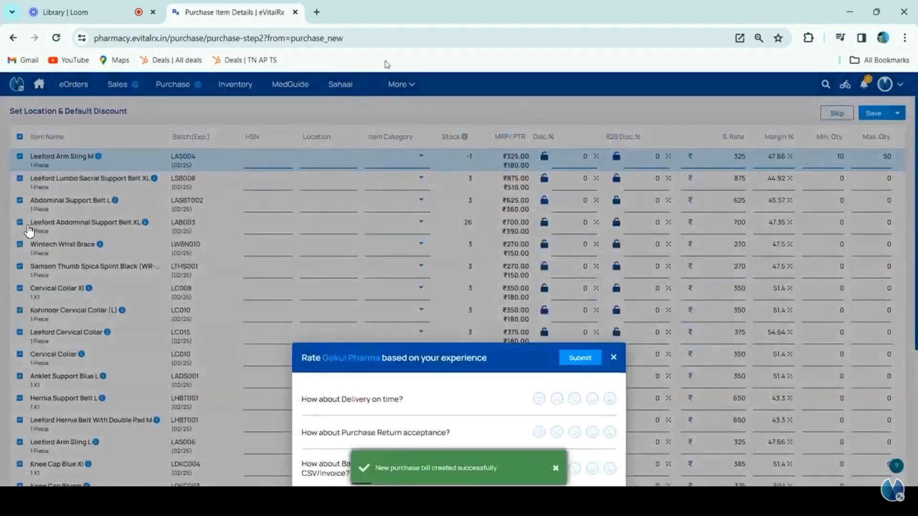
click(349, 206)
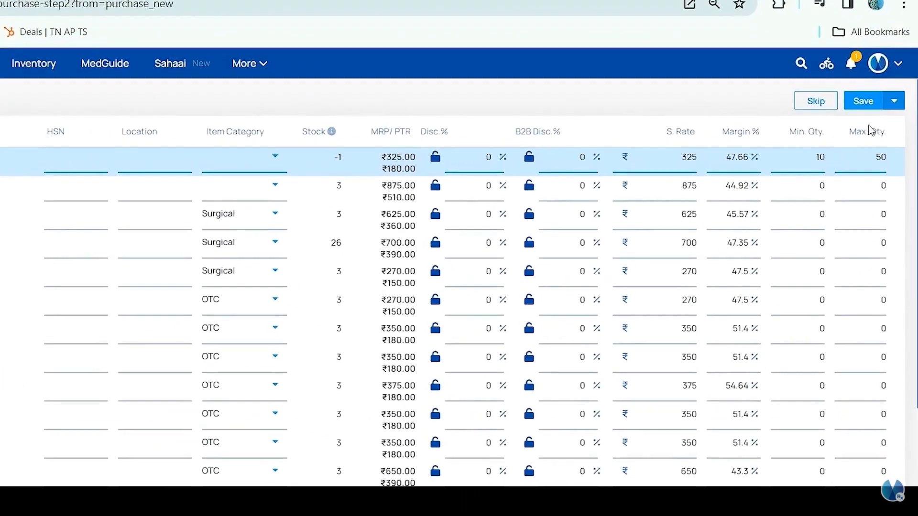
- Examine the minimum and maximum quantity fields of Leeford Arm Sling M in the purchase item details
click(813, 155)
click(846, 157)
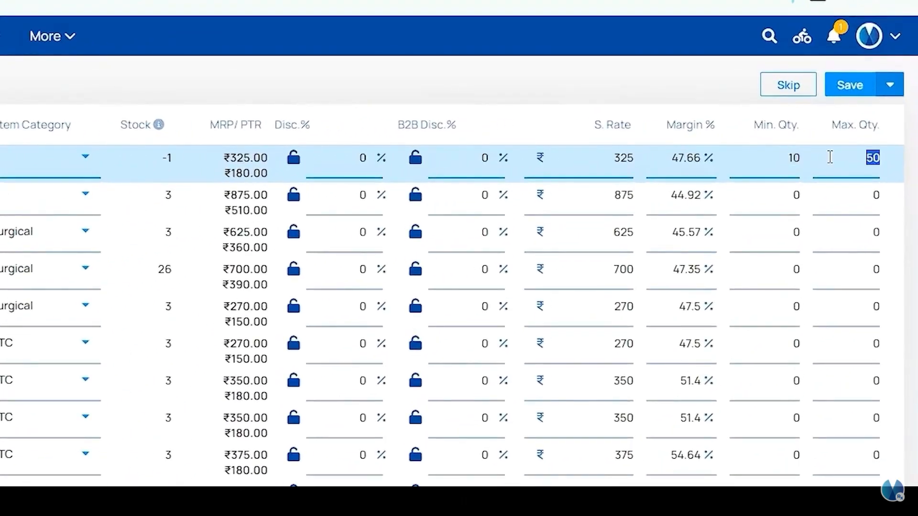
click(785, 157)
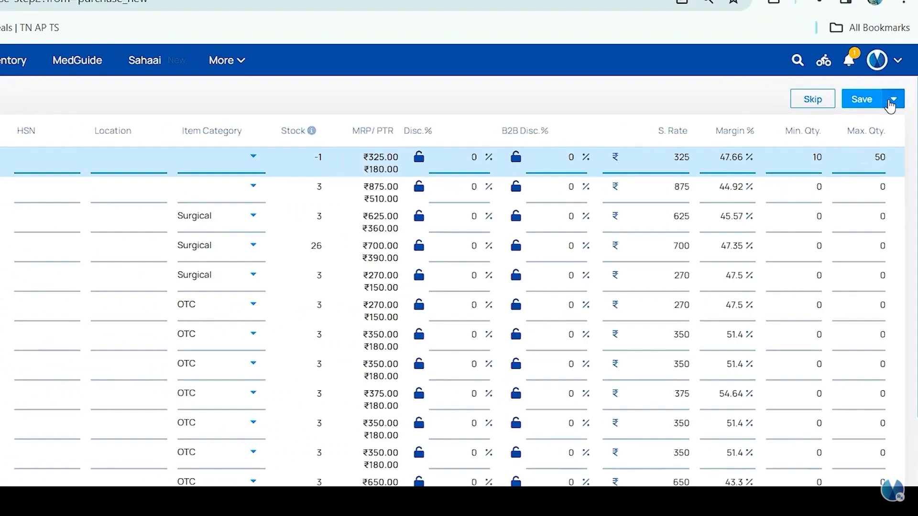
- View the bulk data update form for the selected purchase items, and save the item details
click(889, 85)
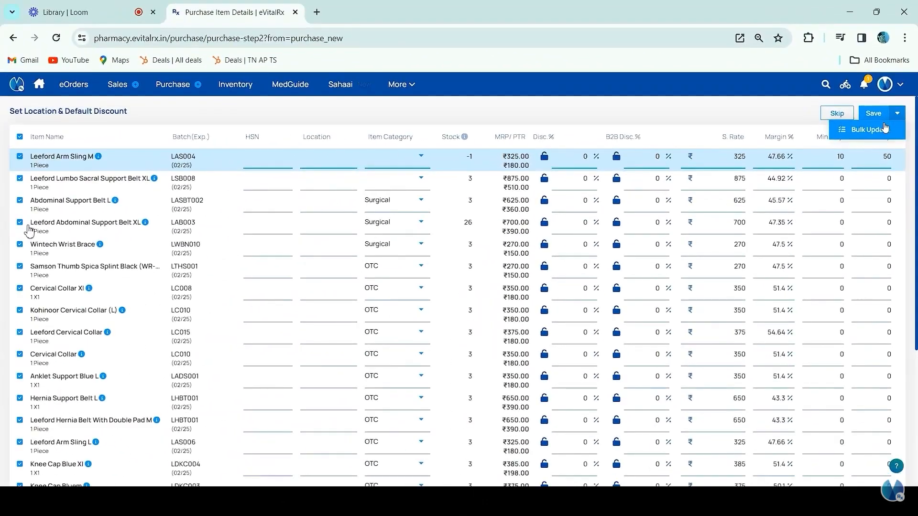
click(868, 130)
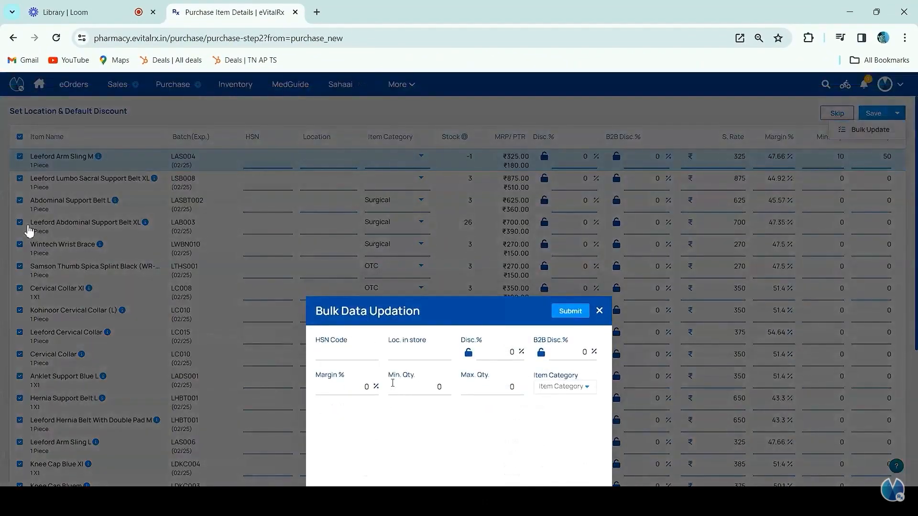
click(583, 311)
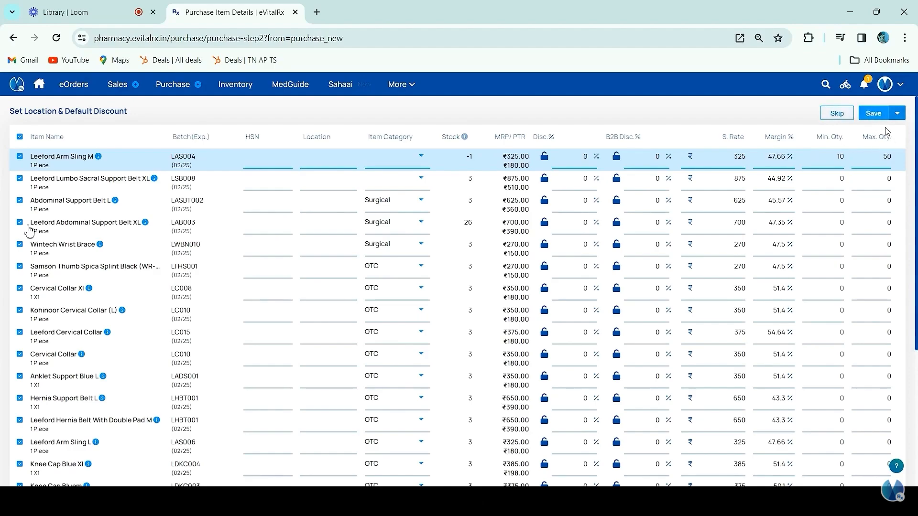
click(868, 116)
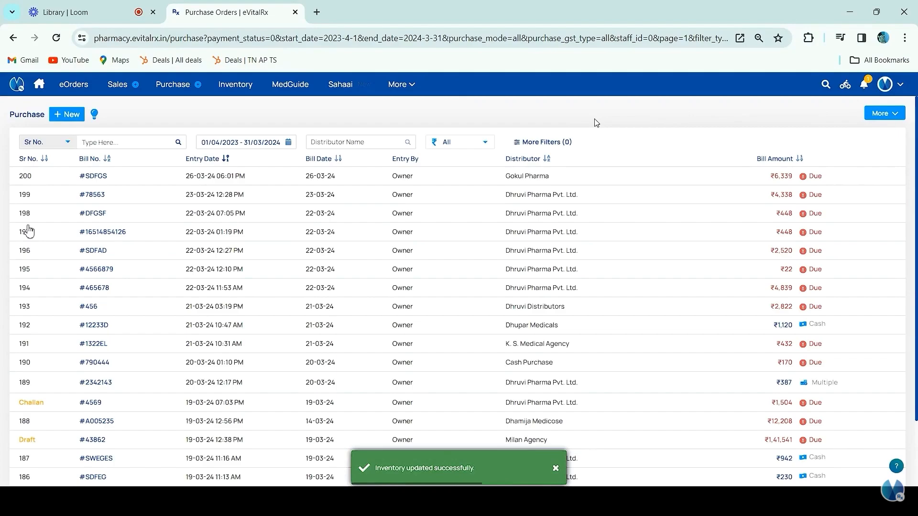
- Open the Set Min/Max tool in the account's Services & Tools
click(887, 84)
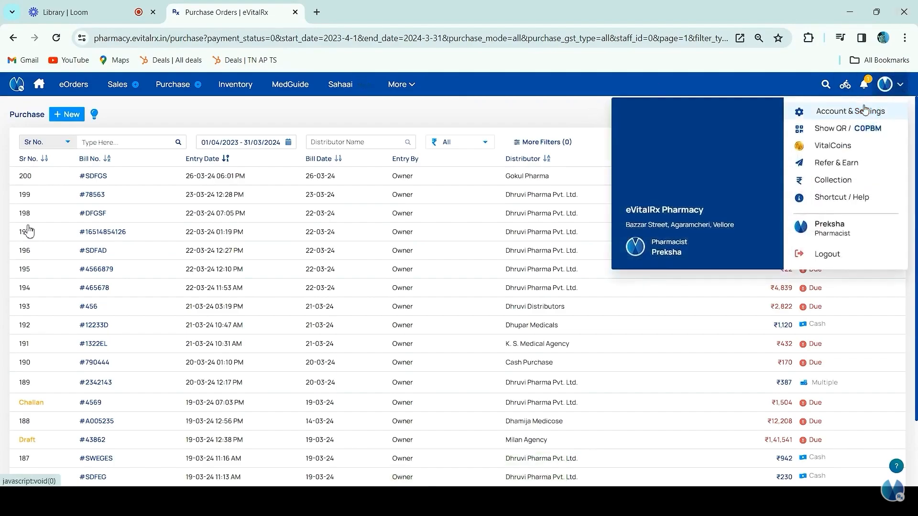
click(866, 109)
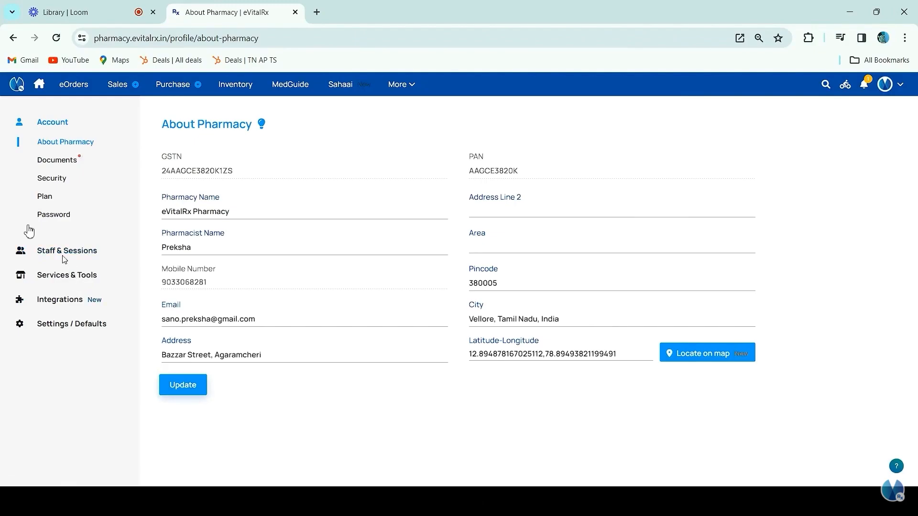
click(75, 279)
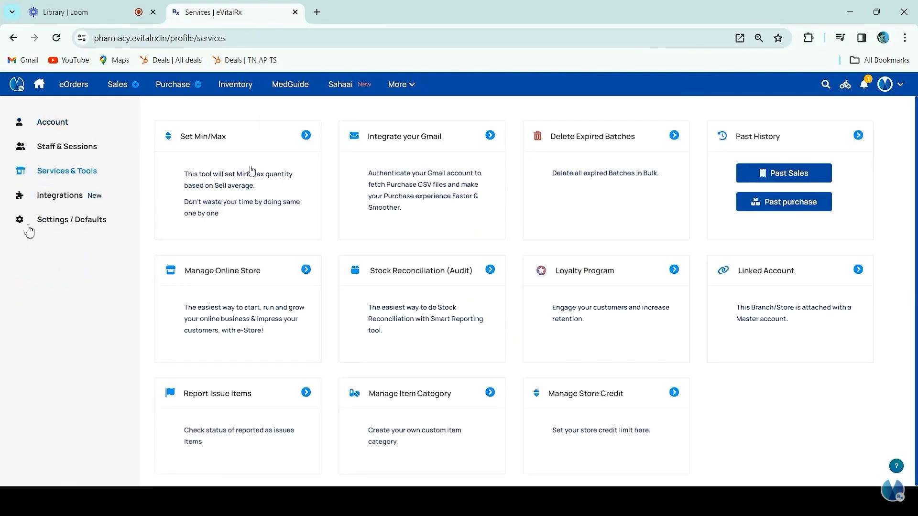
click(252, 171)
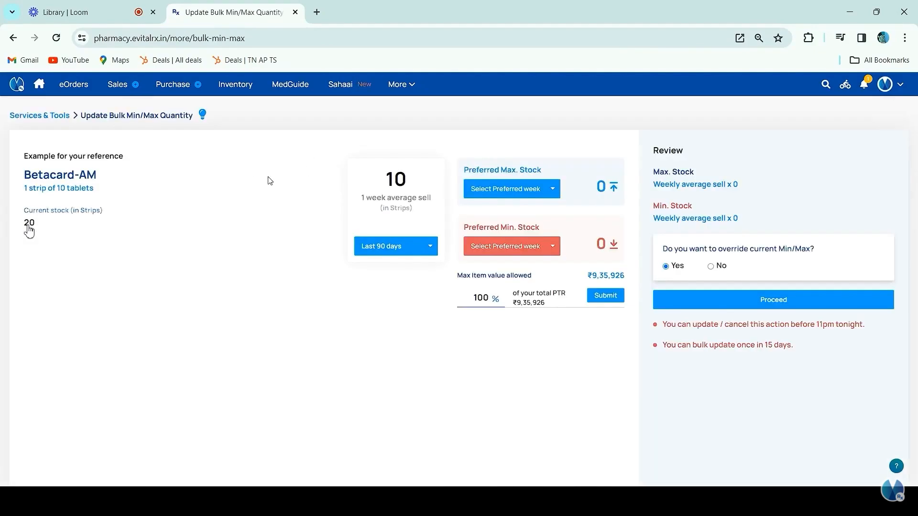
- Set the preferred maximum stock to 3 weeks and the preferred minimum stock to 1 week, keeping the last 90 days average
click(397, 247)
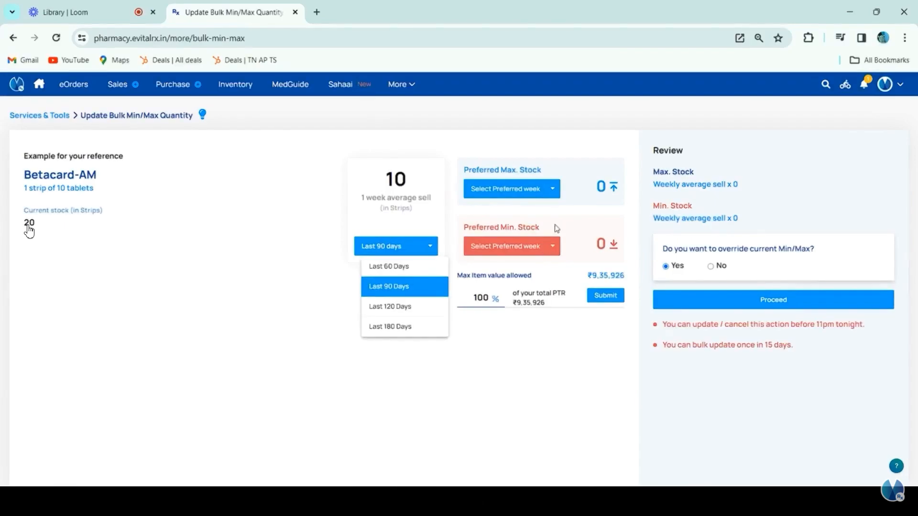
click(554, 190)
click(555, 190)
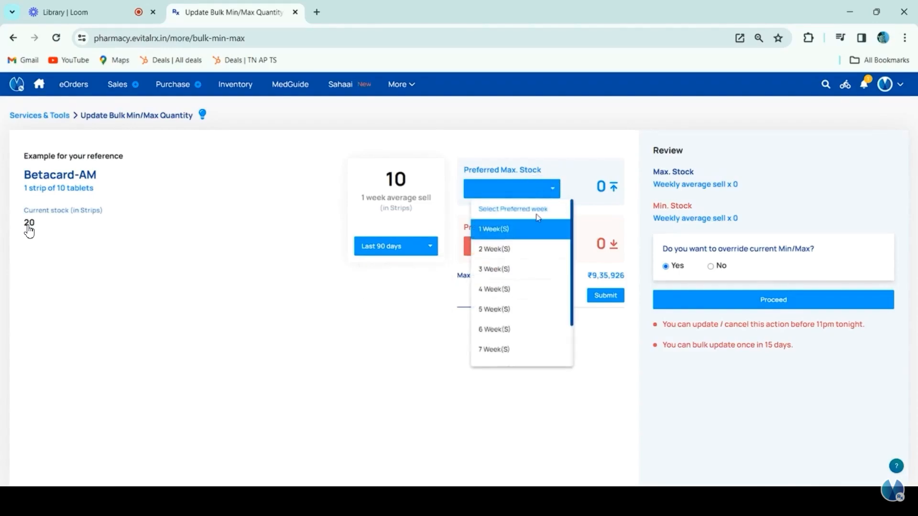
click(515, 267)
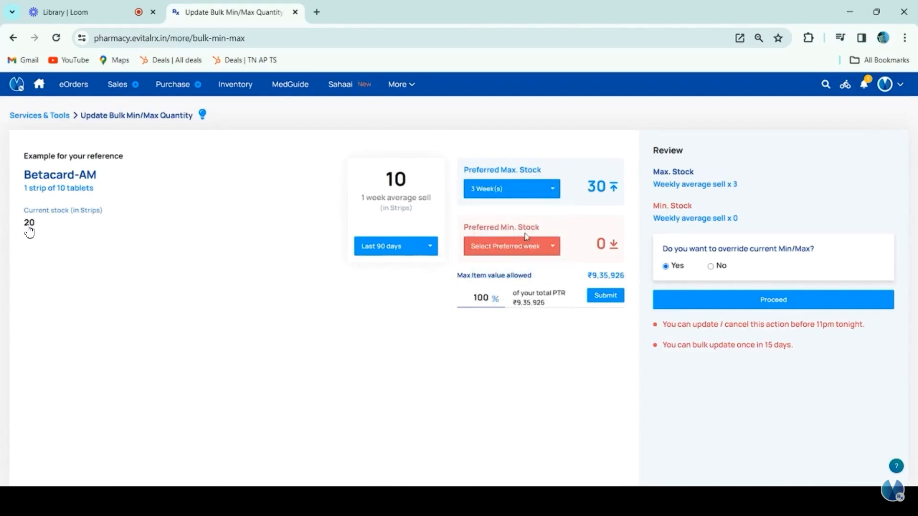
click(523, 246)
click(497, 286)
- Start a new sales bill for the existing customer, billed for Self, with the suggested doctor selected
mouse_move(117, 85)
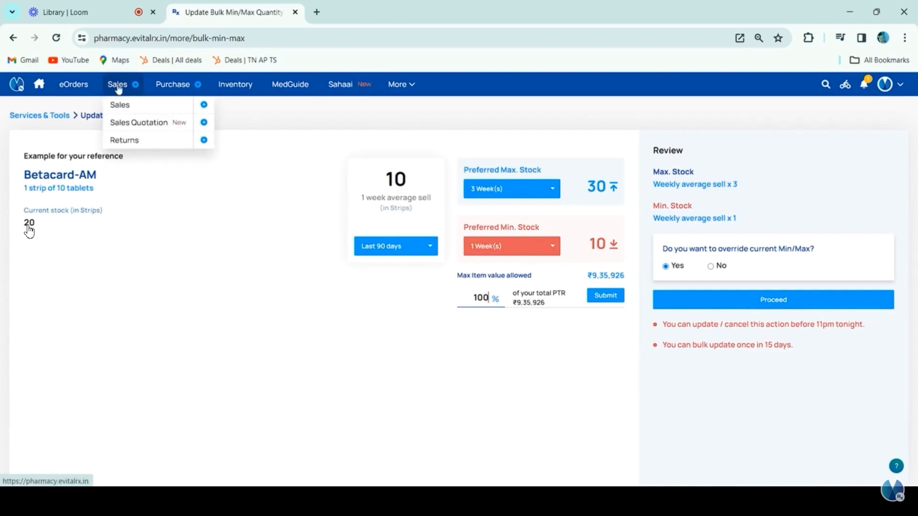
click(203, 105)
text(Durga)
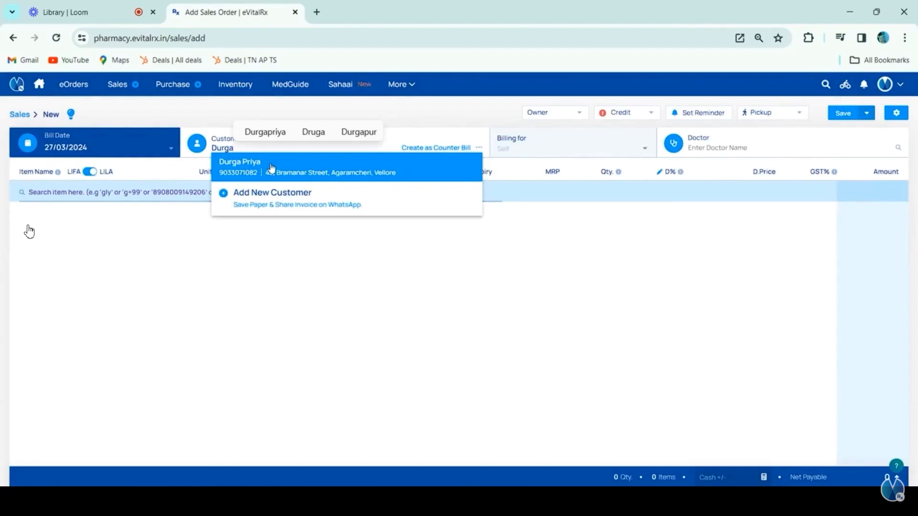
click(272, 168)
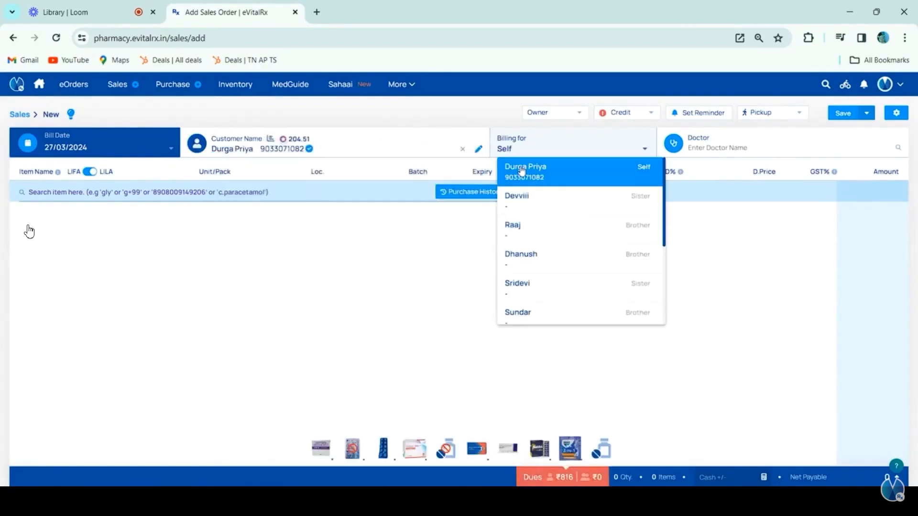
click(589, 179)
click(862, 181)
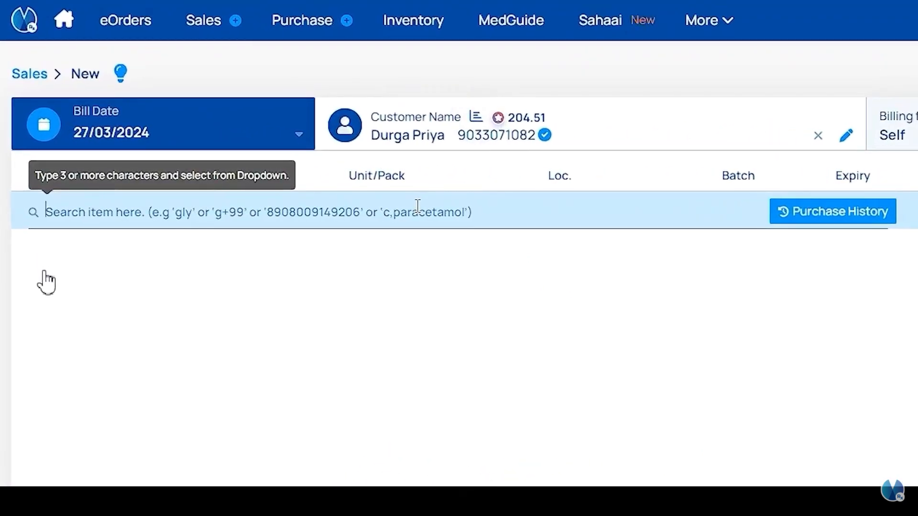
- Search for Cetrizine and add the 60 ml Cetrizine Syrup by Knoll Healthcare to the sales bill
text(Cetr)
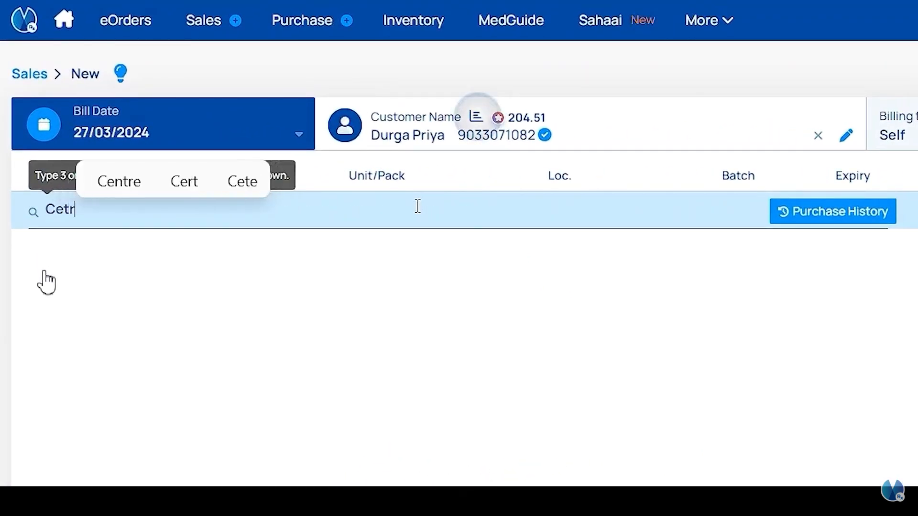
text(izine)
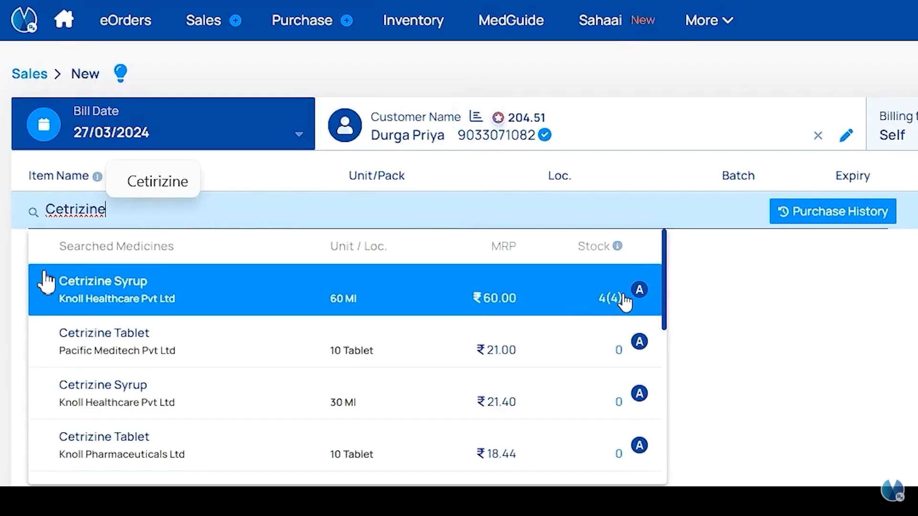
click(599, 300)
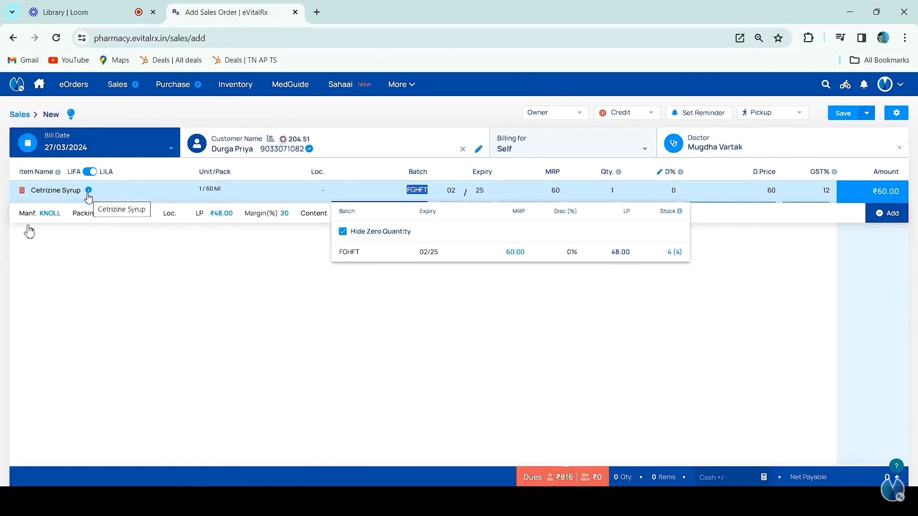
- Update Cetrizine Syrup's shortbook entry from the sales bill line, and reopen the entry to view its quantity and customer
click(88, 192)
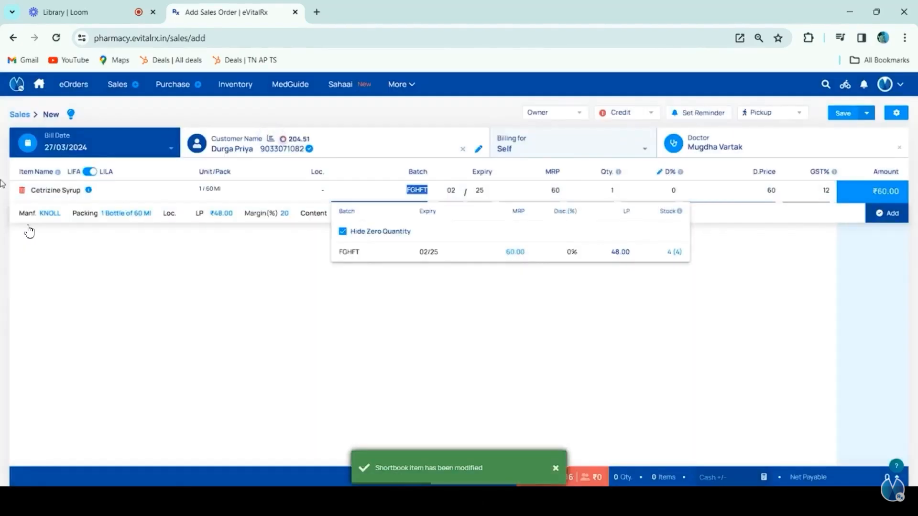
click(88, 191)
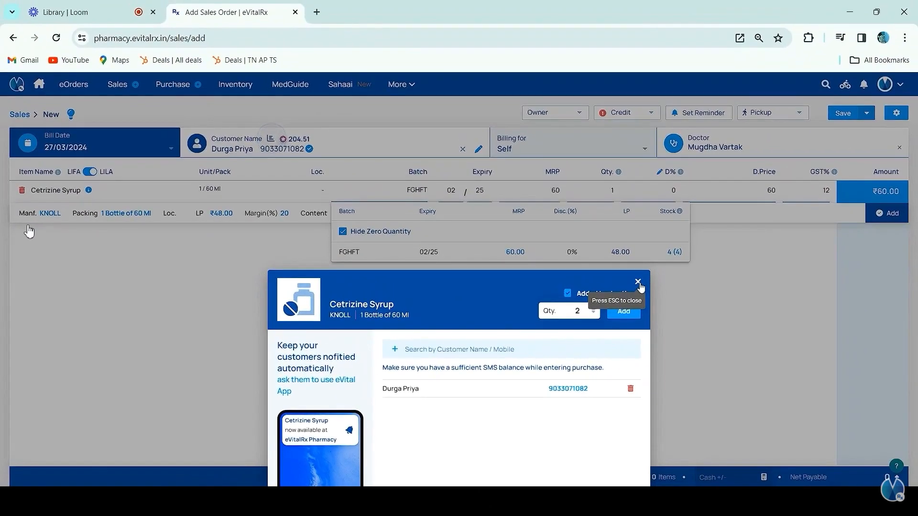
click(738, 190)
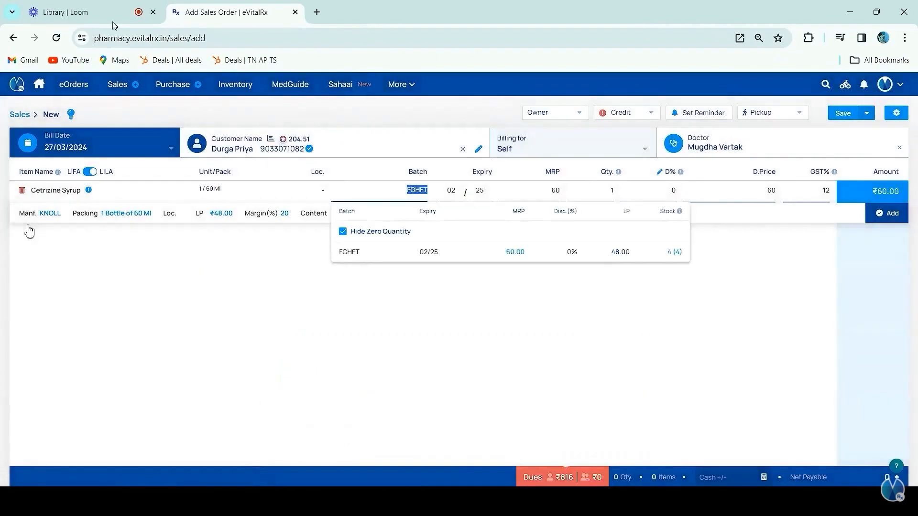
- Leave the sales bill without saving a draft and search the inventory for Dolo
click(248, 86)
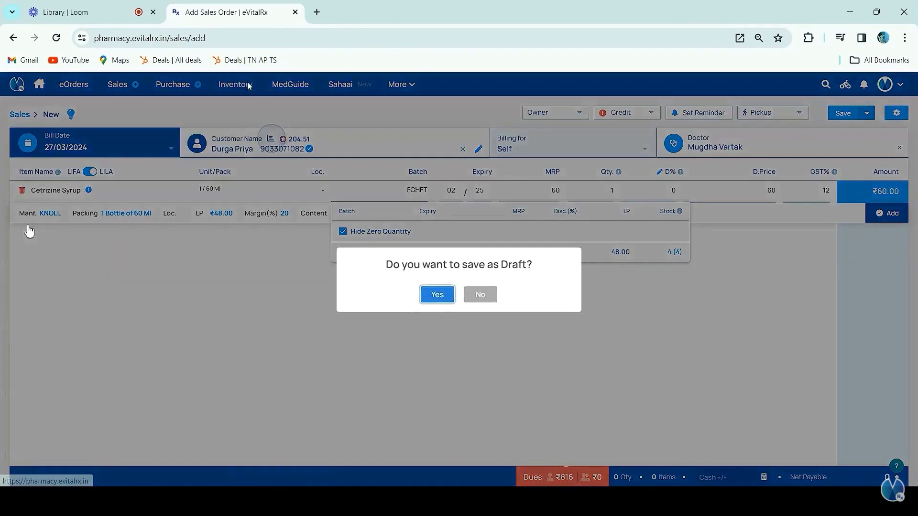
click(481, 303)
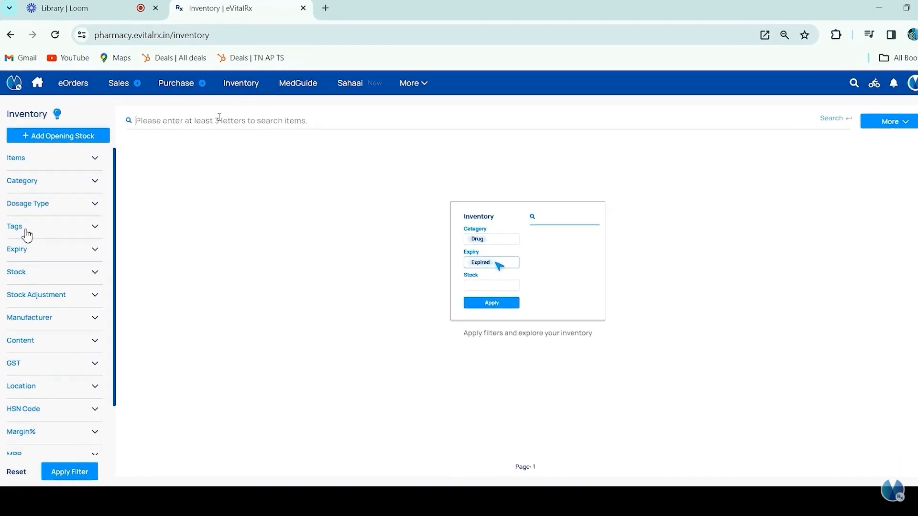
text(Dolo)
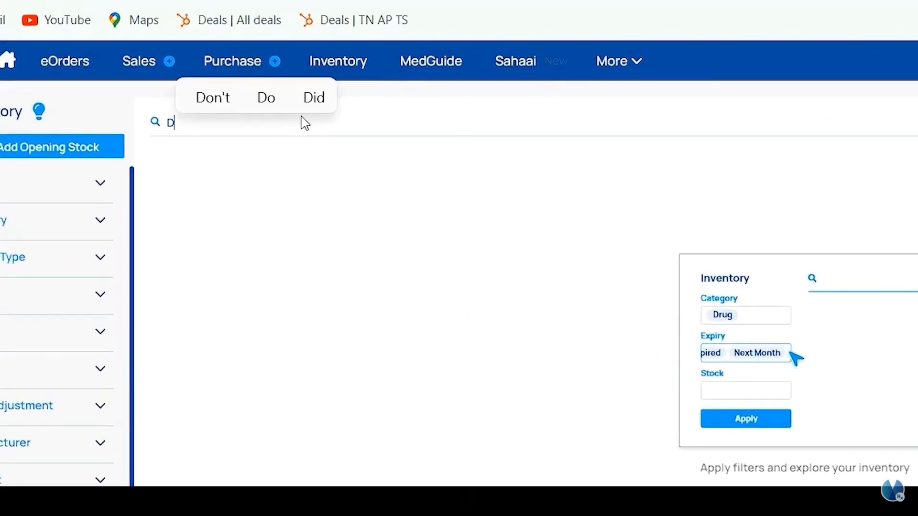
key(Return)
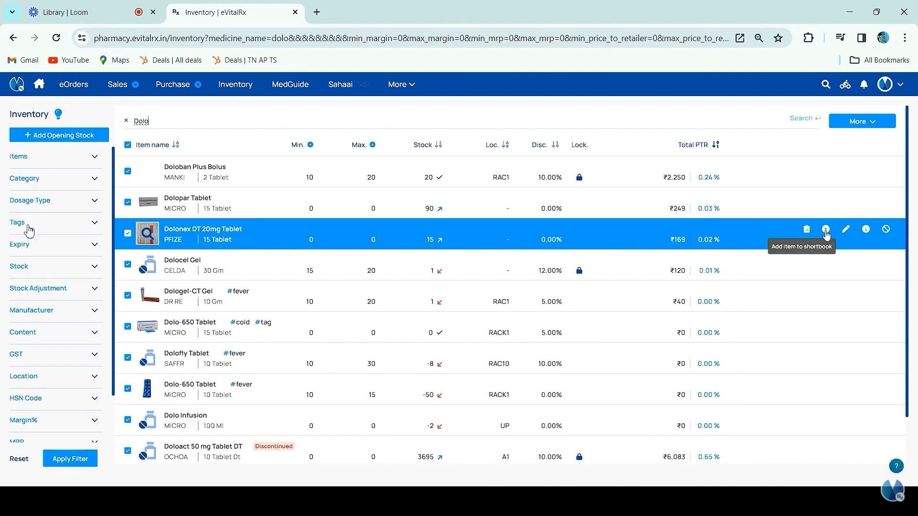
- Add Dolonex DT 20mg Tablet to the shortbook from the inventory results and clear the Dolo search
click(826, 230)
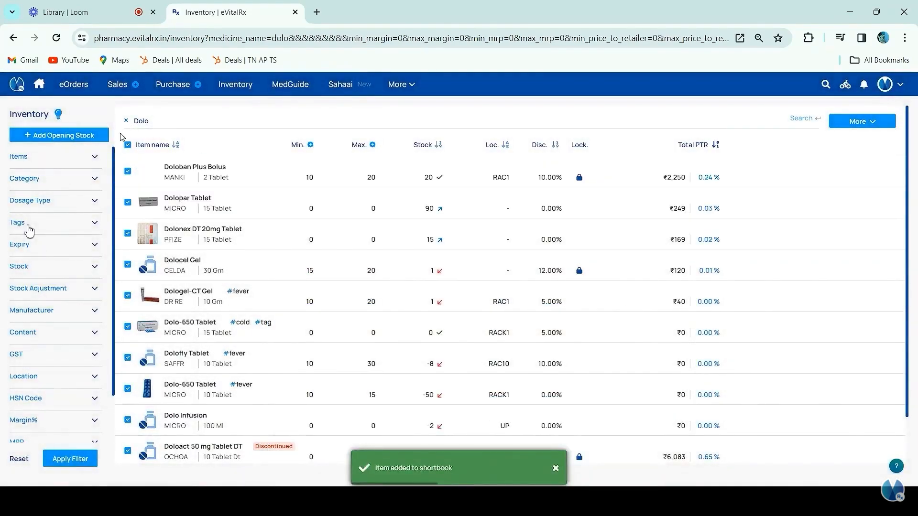
click(126, 122)
click(125, 124)
- Filter the inventory to all items with Low stock and look through the resulting list
click(75, 157)
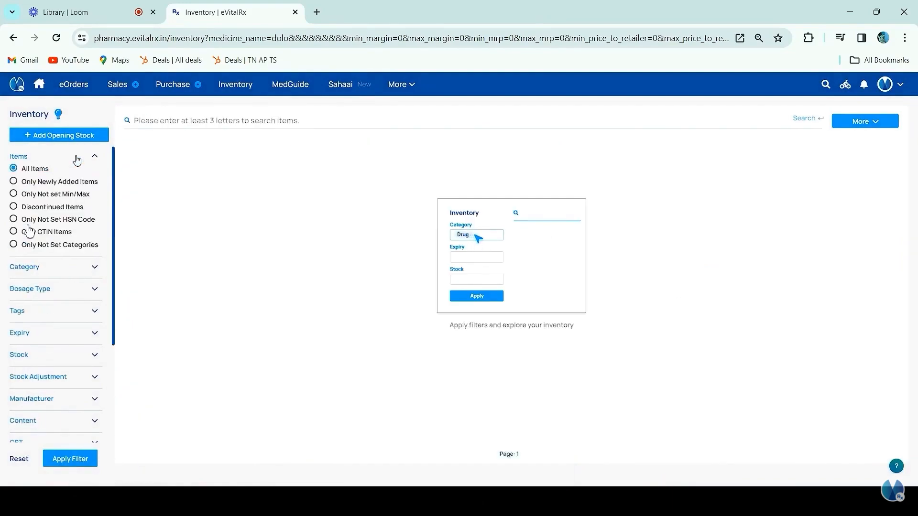
click(55, 362)
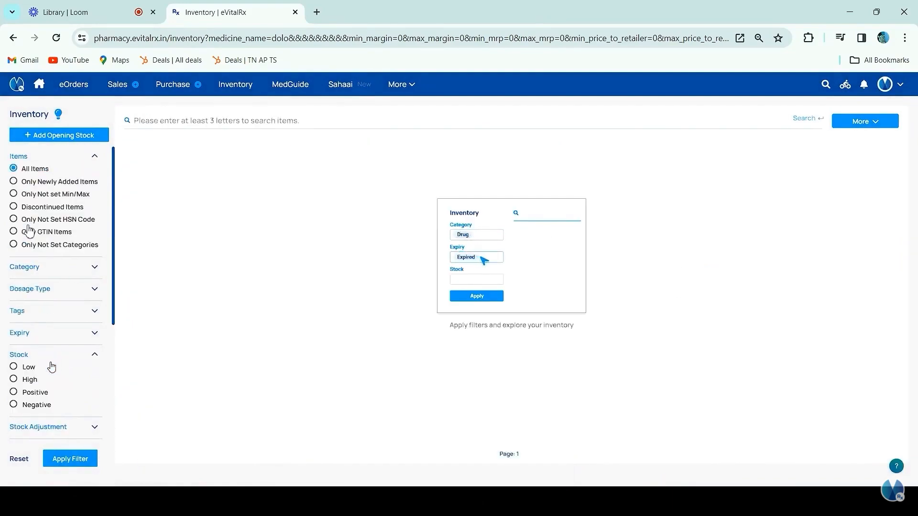
click(96, 463)
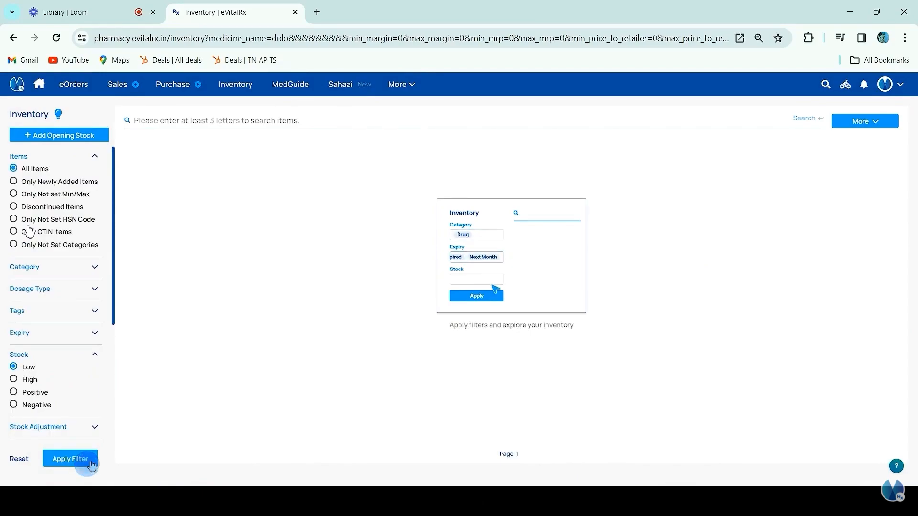
scroll(789, 296, down, 1)
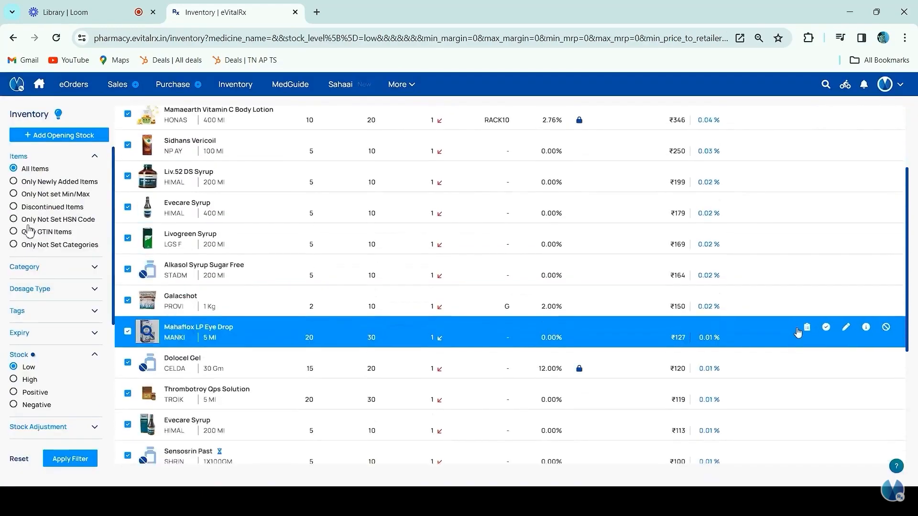
scroll(808, 230, up, 2)
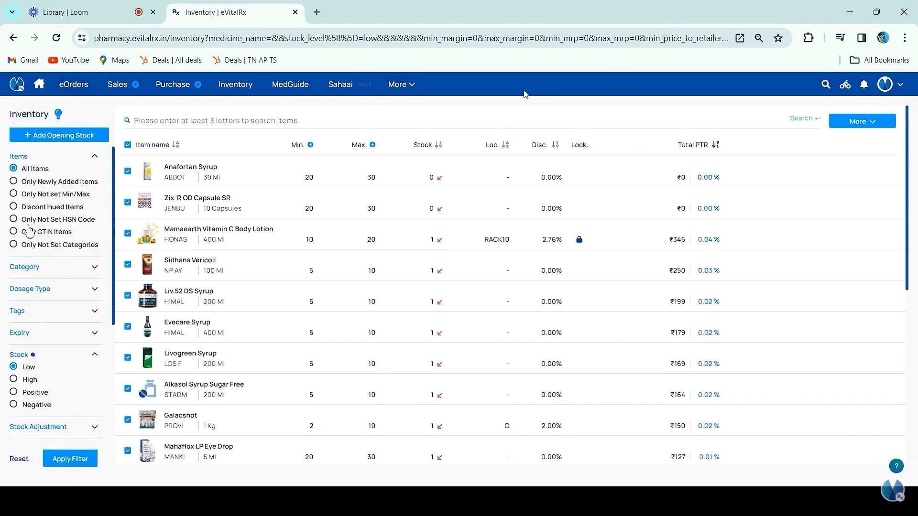
- Open the Shortbook and add Cyclopam Drop 10 ml by Indoco Remedies as a new item
click(403, 91)
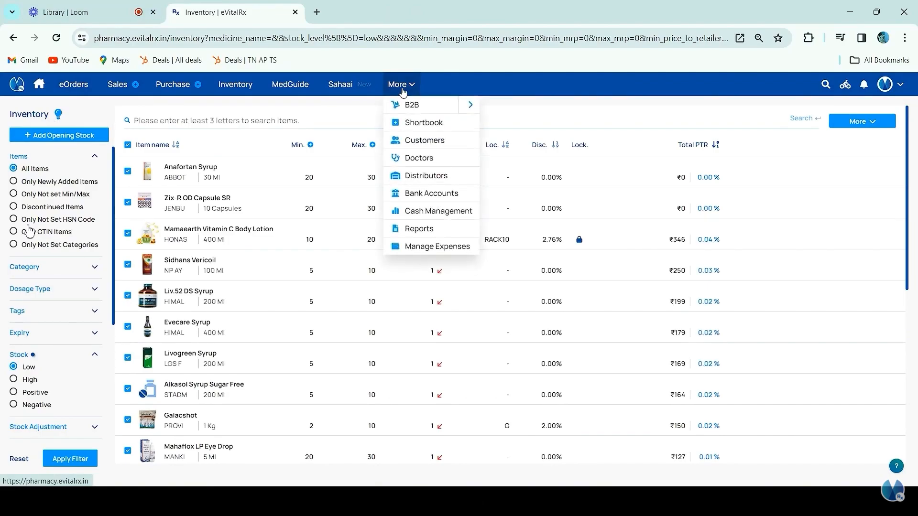
click(408, 125)
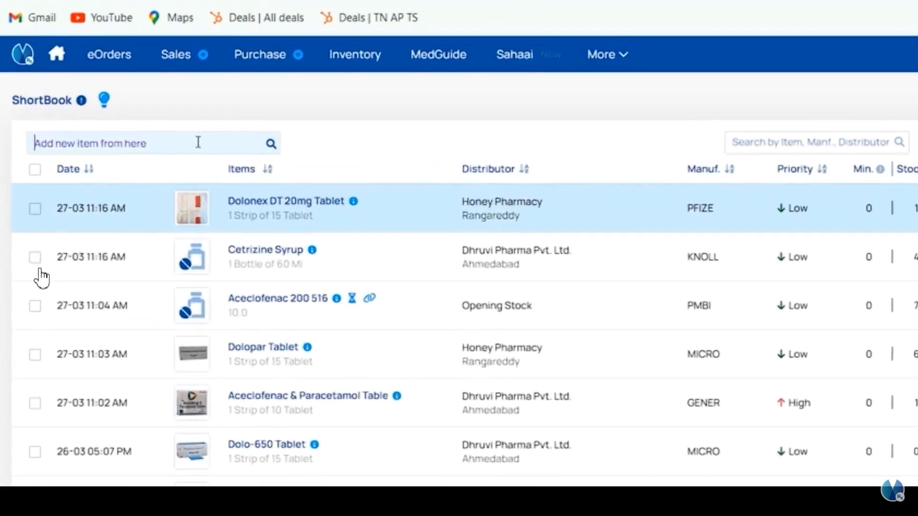
text(Cyclopam)
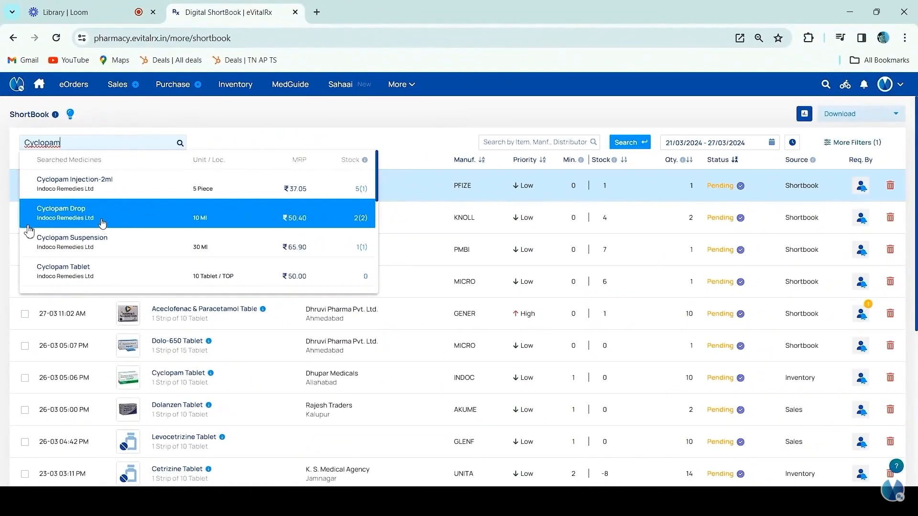
click(102, 221)
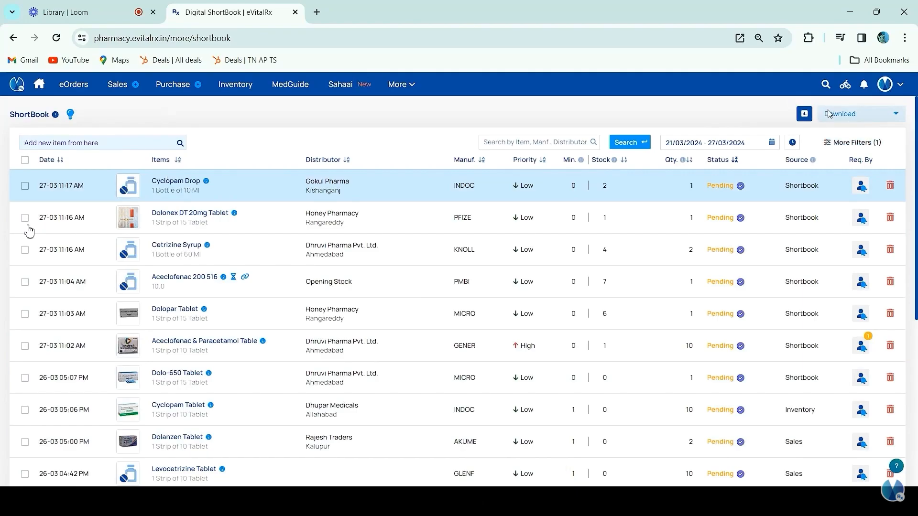
- Open the Order Assistant from the Shortbook, keep Sell + Refills showing, and stop hiding shortbook items
click(802, 119)
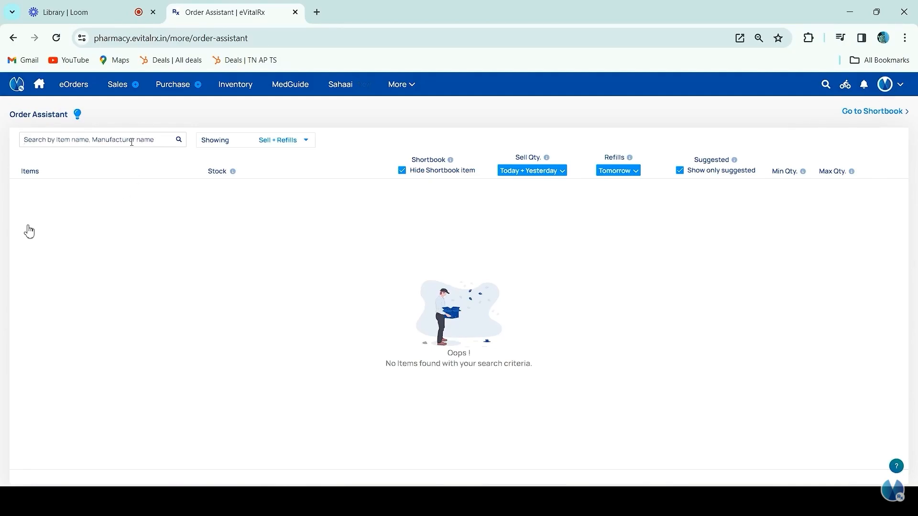
click(255, 145)
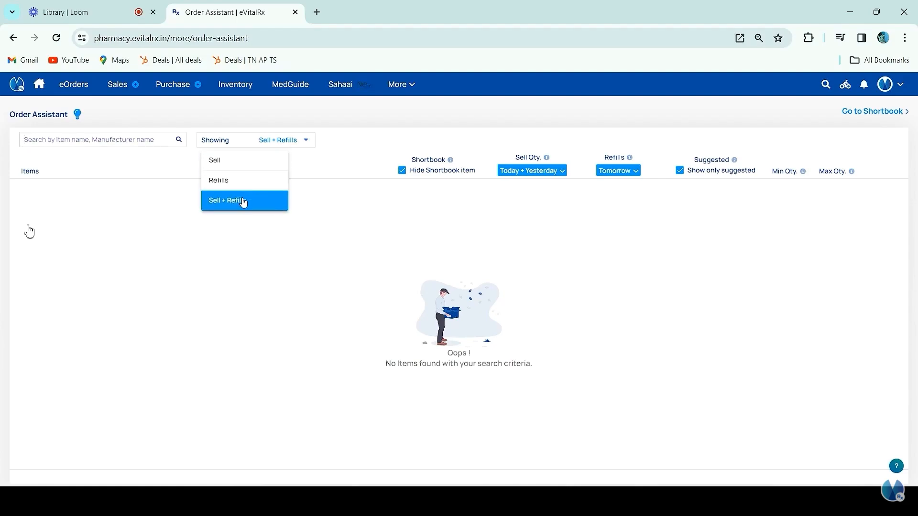
click(287, 141)
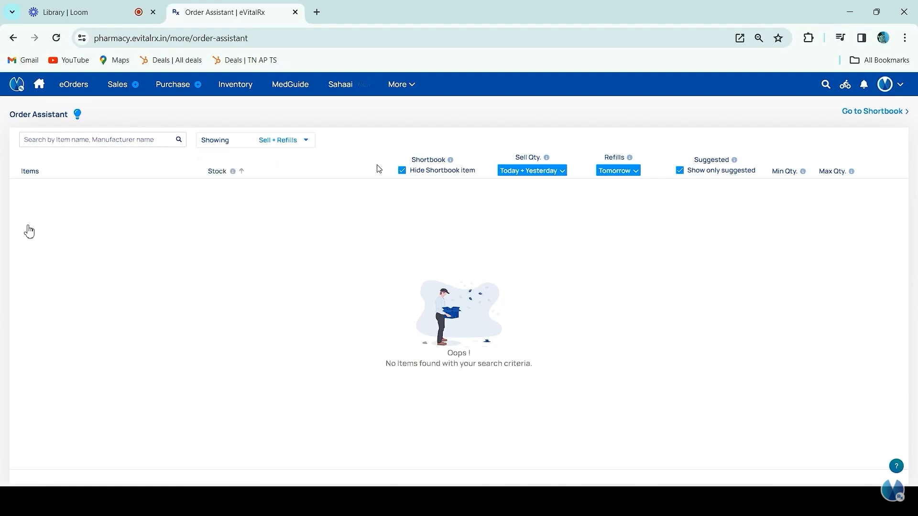
click(402, 171)
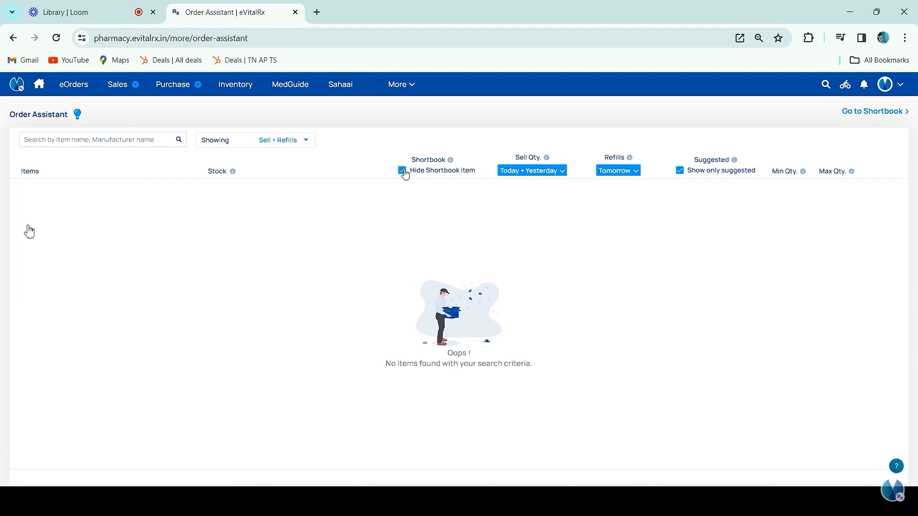
- Set the Order Assistant's sell quantity period to Last 5 Days and refills to Next 5 Days, and review the suggested items
click(532, 171)
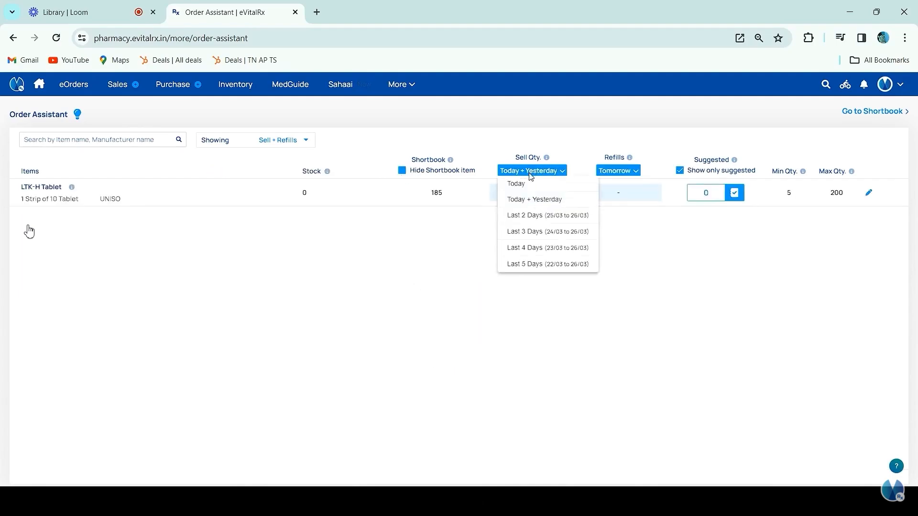
click(563, 264)
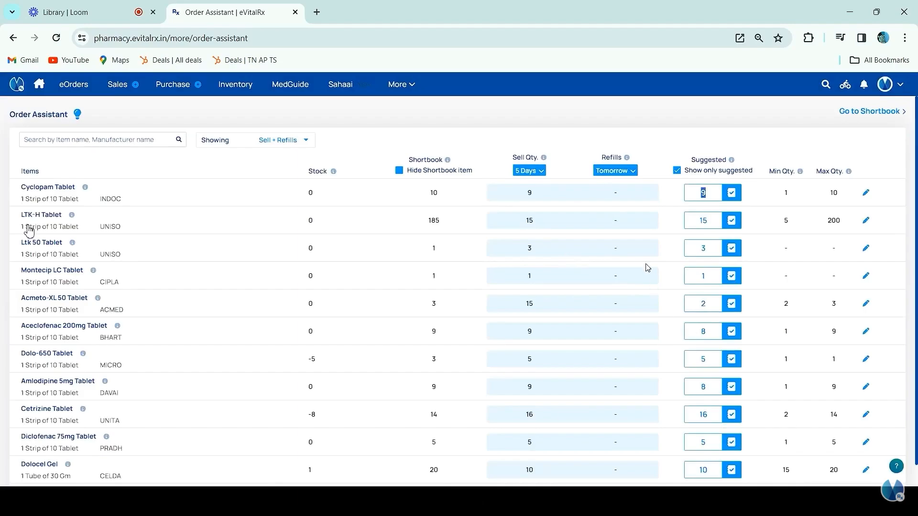
click(612, 168)
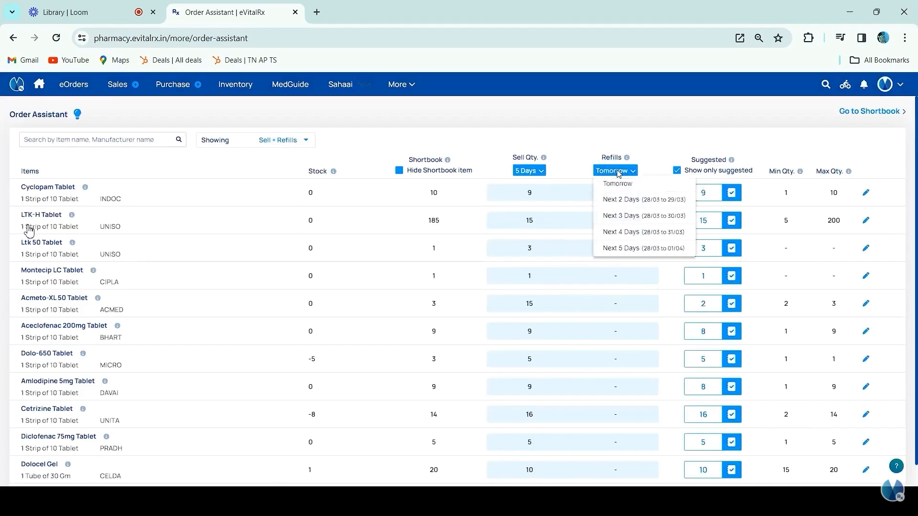
click(628, 247)
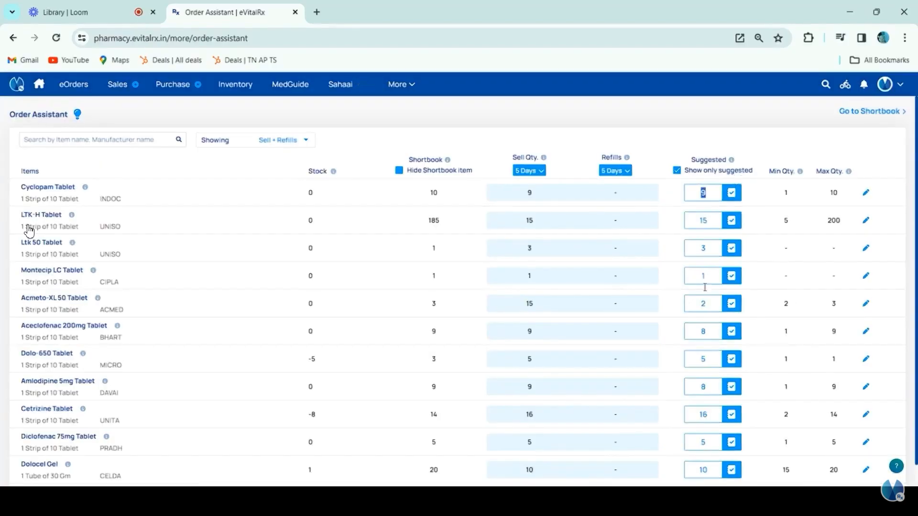
scroll(673, 215, down, 1)
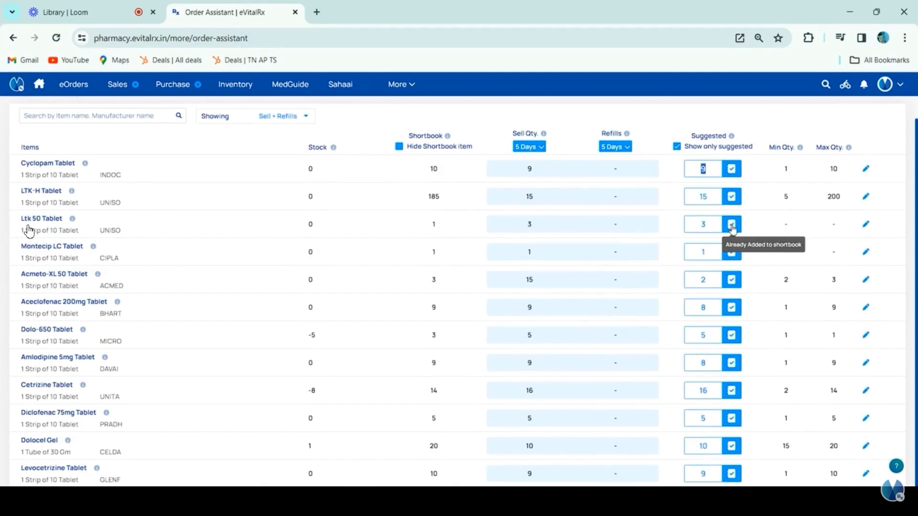